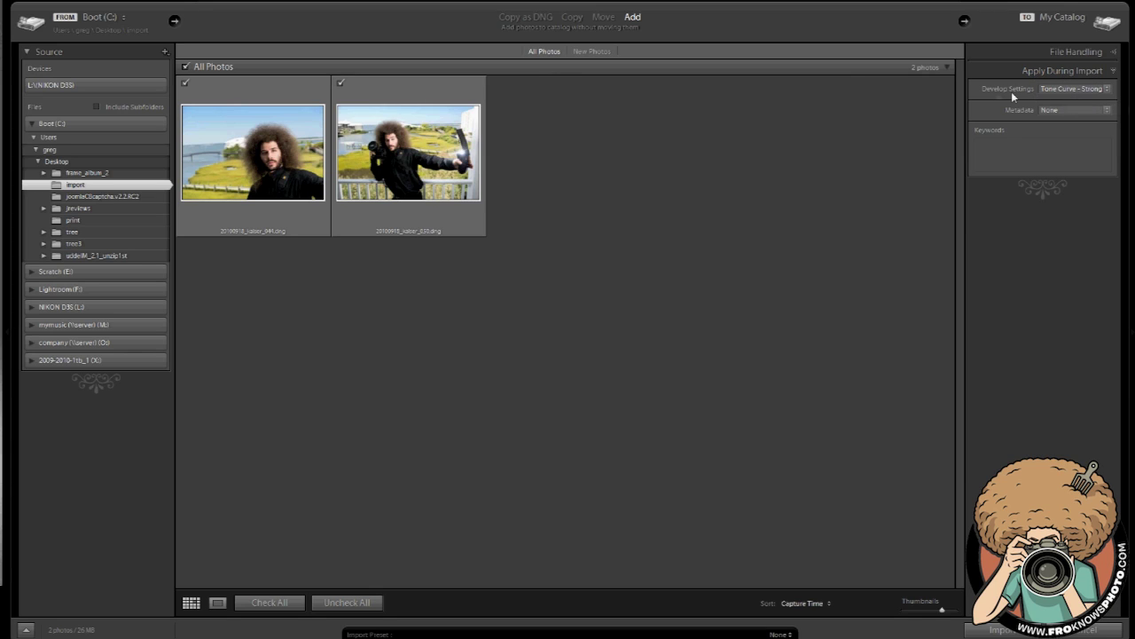
- Apply the GAC_new metadata preset to the import and load that preset in the metadata preset editor
{"action": "left_click", "coordinate": [1063, 110]}
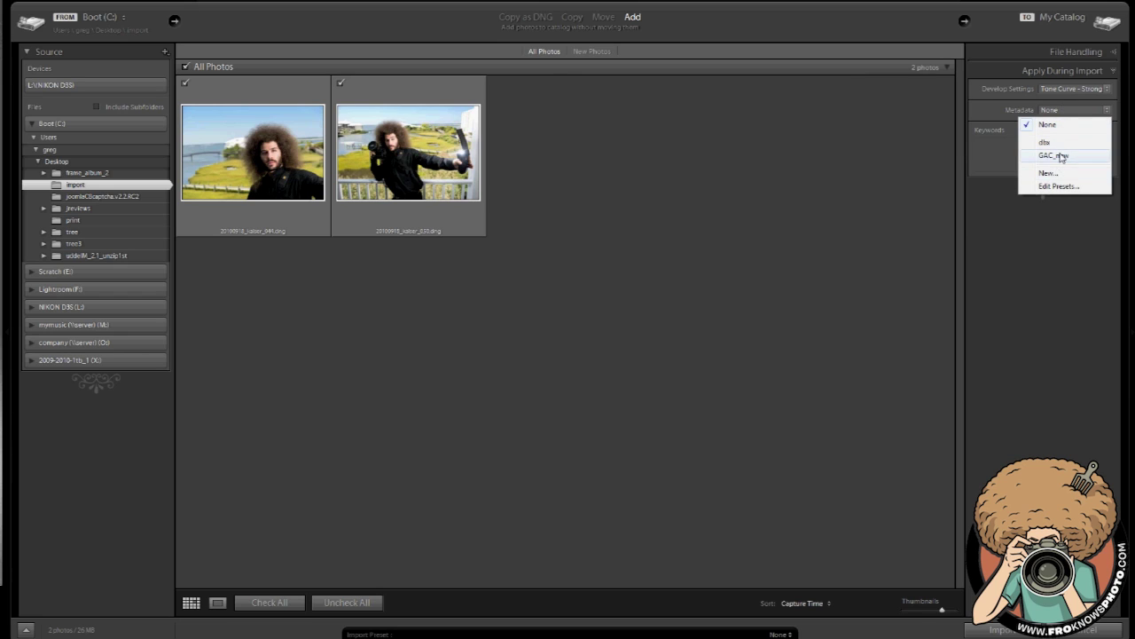
{"action": "left_click", "coordinate": [1058, 155]}
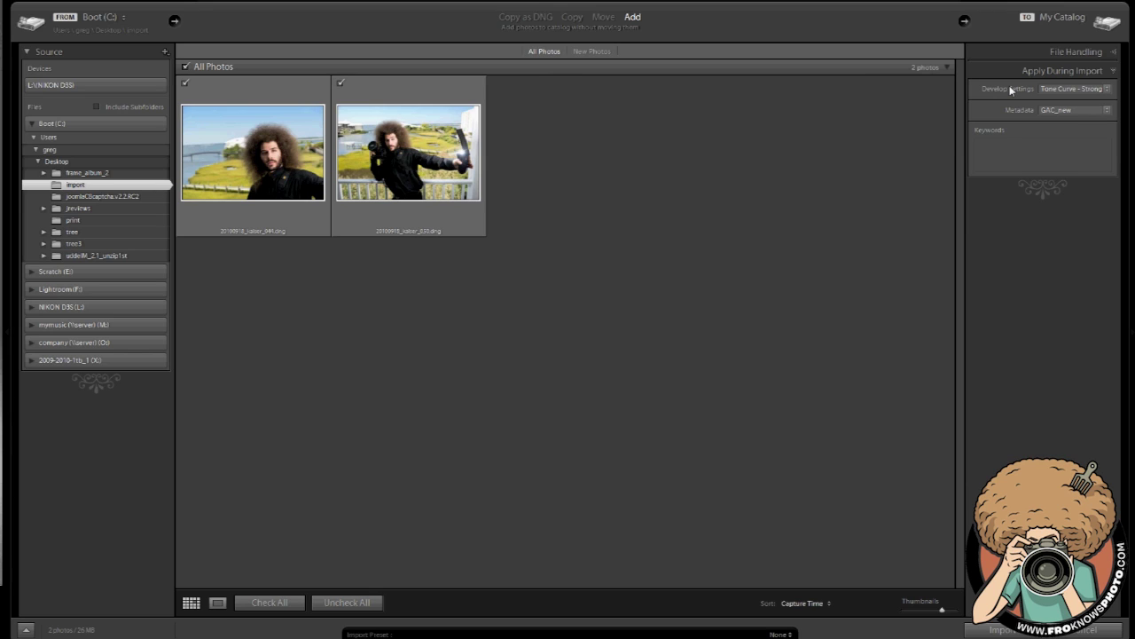
{"action": "left_click", "coordinate": [1052, 111]}
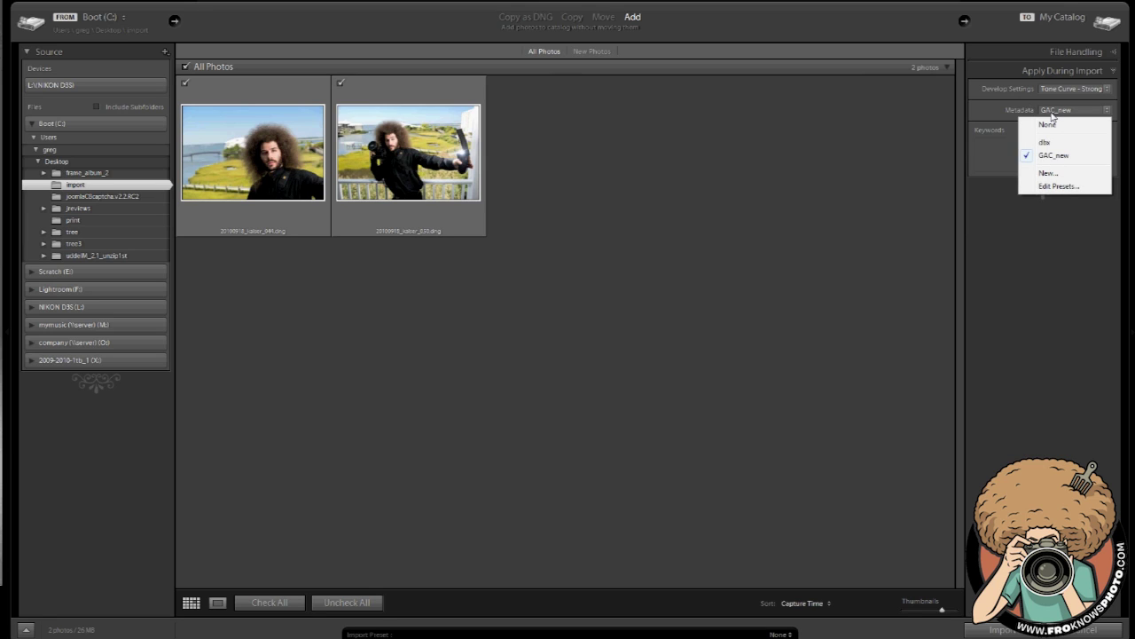
{"action": "left_click", "coordinate": [1061, 187]}
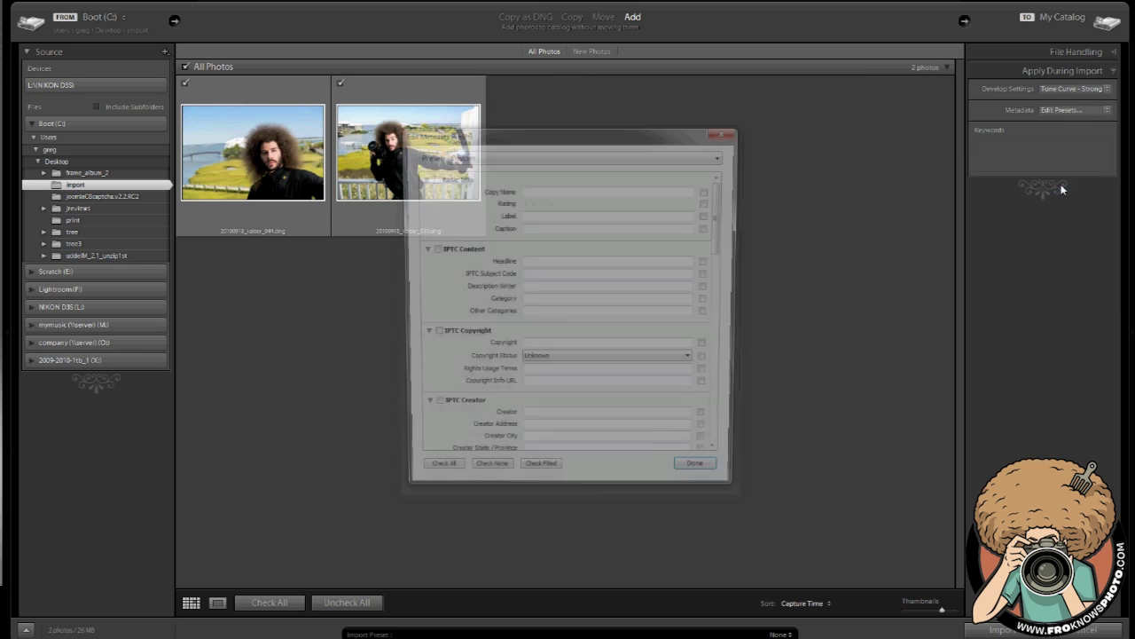
{"action": "left_click", "coordinate": [484, 155]}
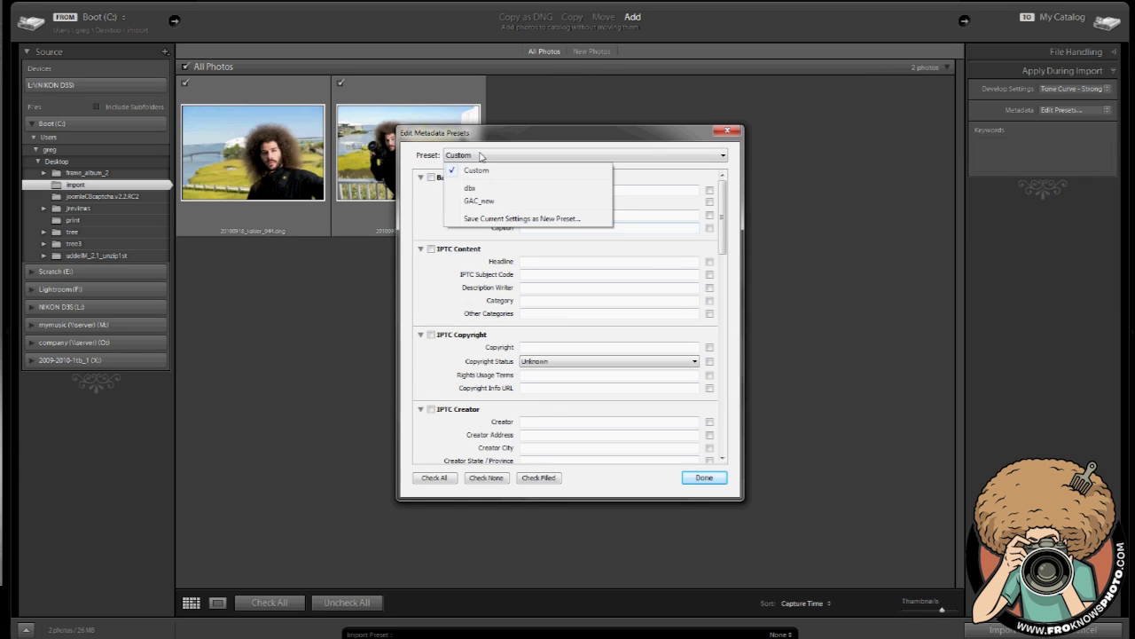
{"action": "left_click", "coordinate": [495, 204]}
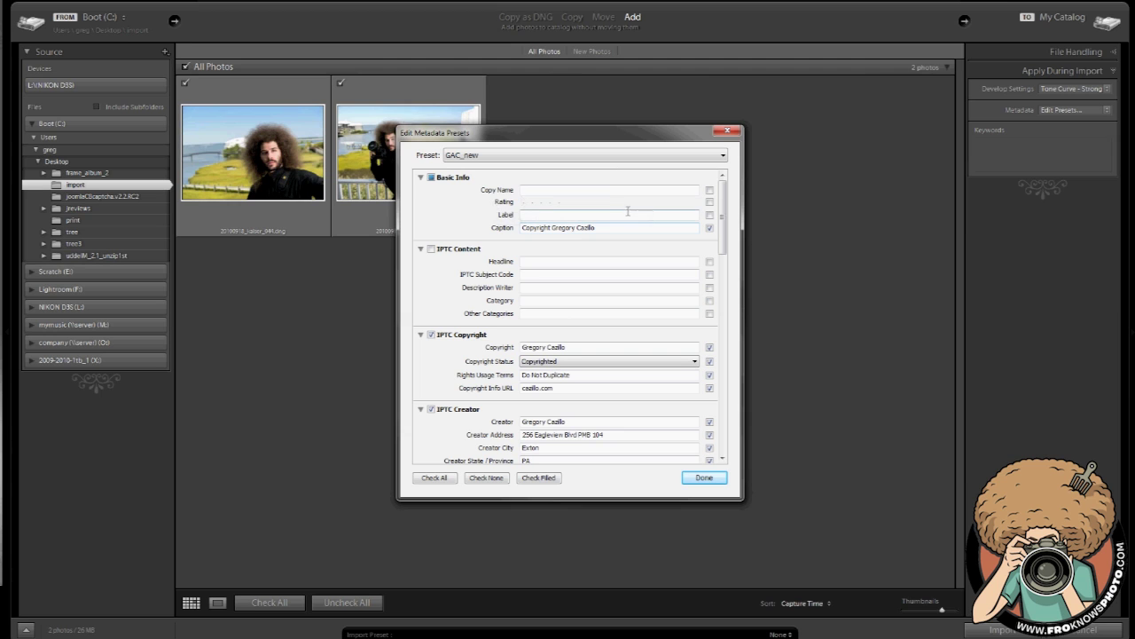
- Try including every metadata field in the preset, then limit the included fields to the filled ones
{"action": "mouse_move", "coordinate": [723, 193]}
{"action": "left_mouse_down"}
{"action": "mouse_move", "coordinate": [725, 407]}
{"action": "mouse_move", "coordinate": [723, 204]}
{"action": "left_mouse_up"}
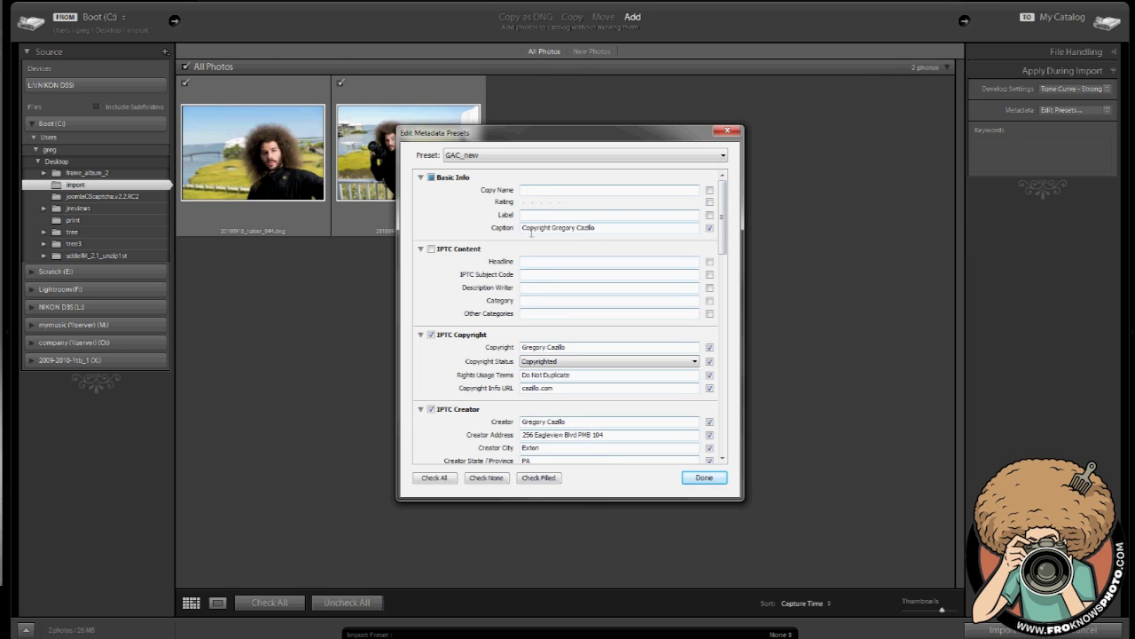
{"action": "left_click", "coordinate": [548, 485]}
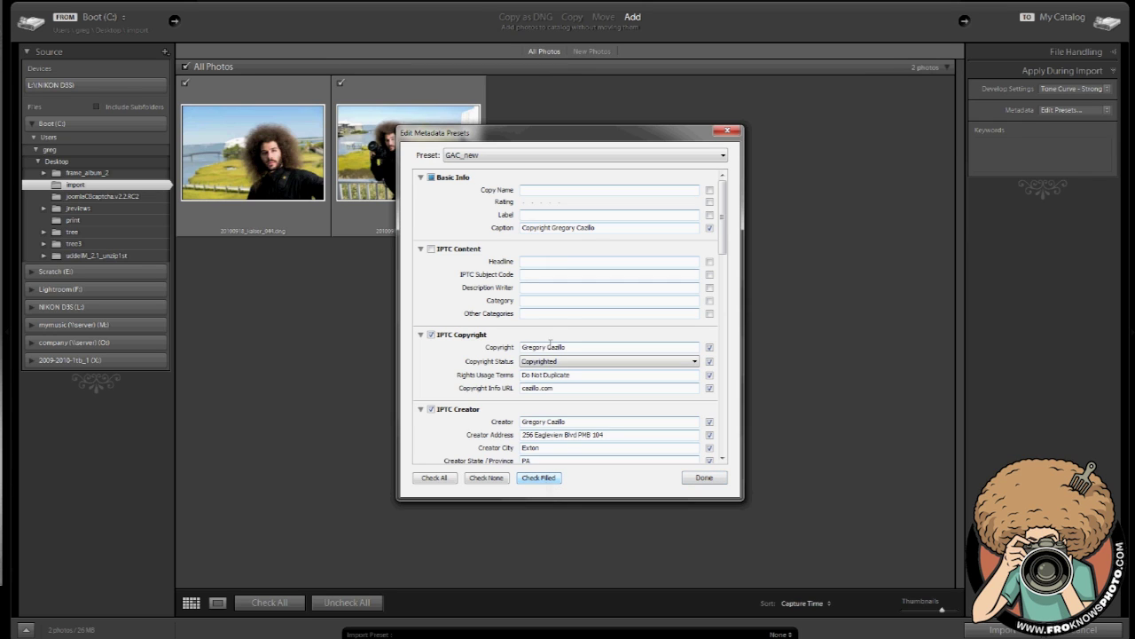
{"action": "left_click", "coordinate": [446, 482]}
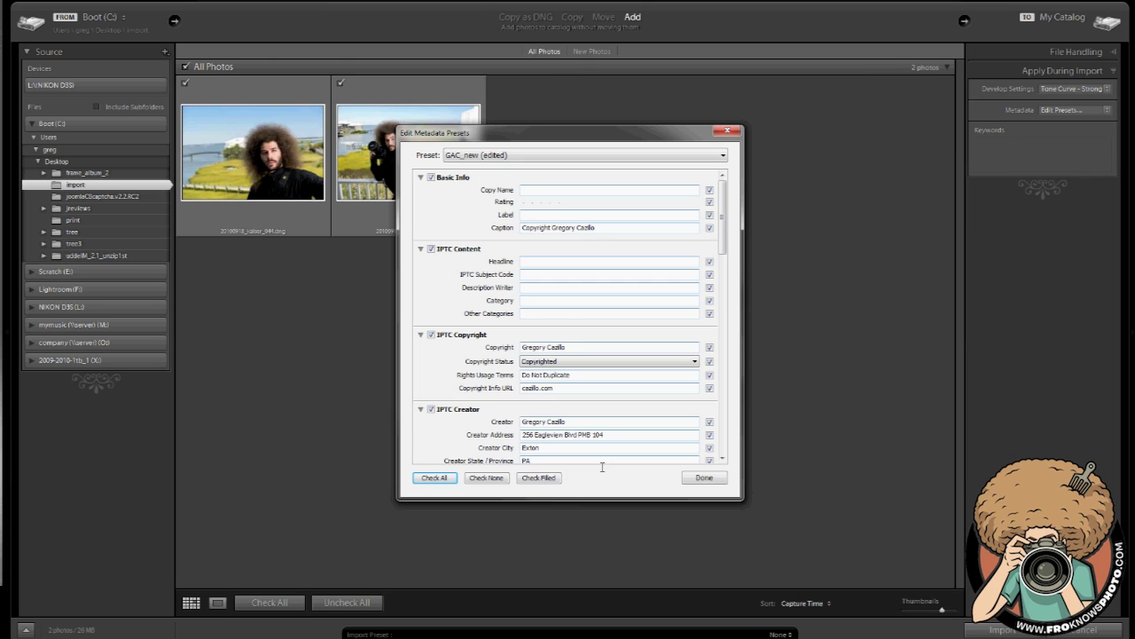
{"action": "left_click", "coordinate": [553, 481]}
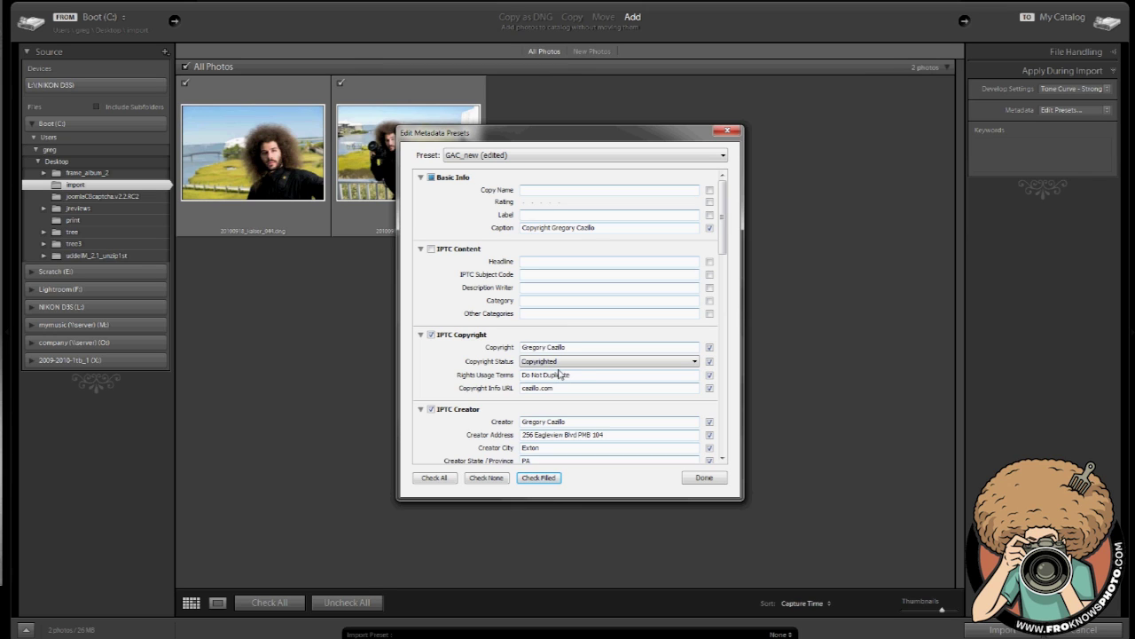
- Save the current metadata settings as a new preset named "gac demo" and finish editing the presets
{"action": "left_click", "coordinate": [565, 156]}
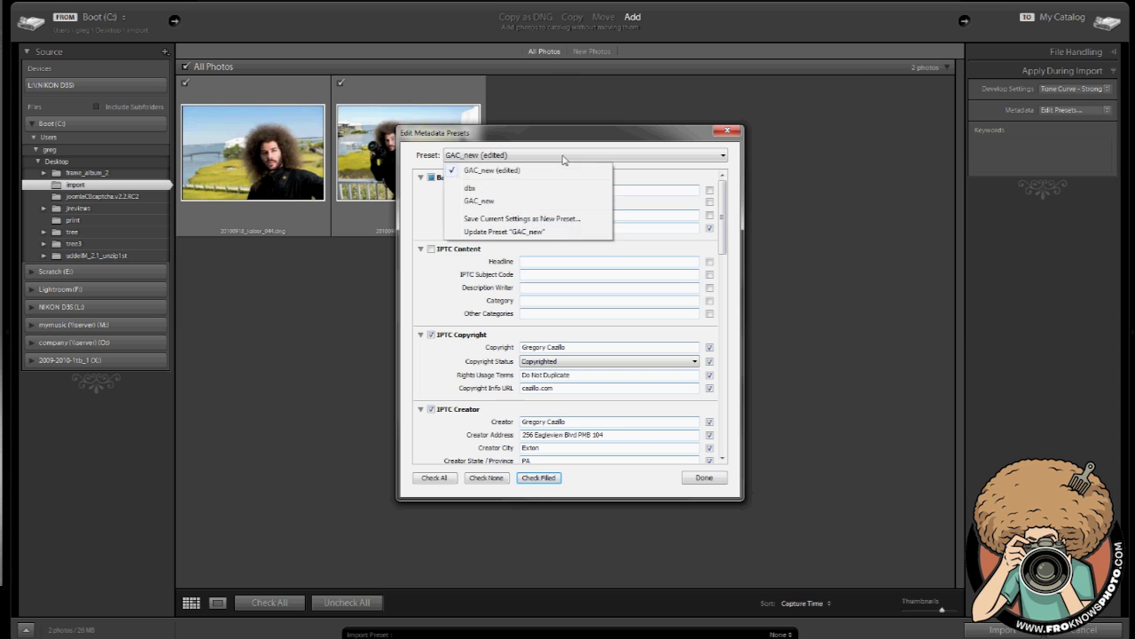
{"action": "left_click", "coordinate": [558, 223]}
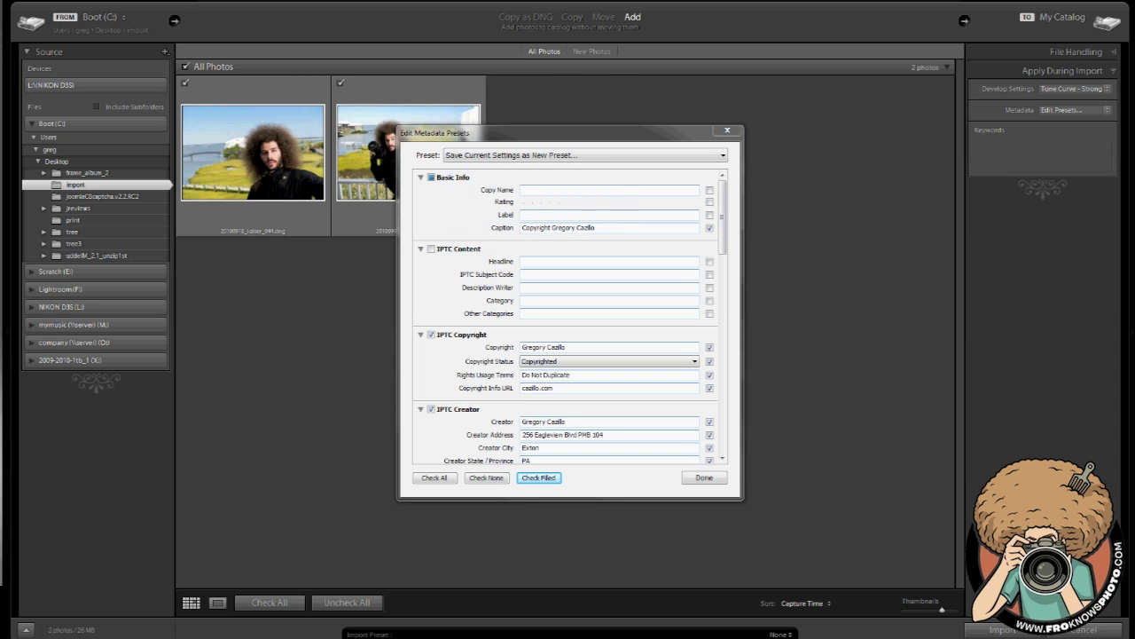
{"action": "type", "text": "gac demo"}
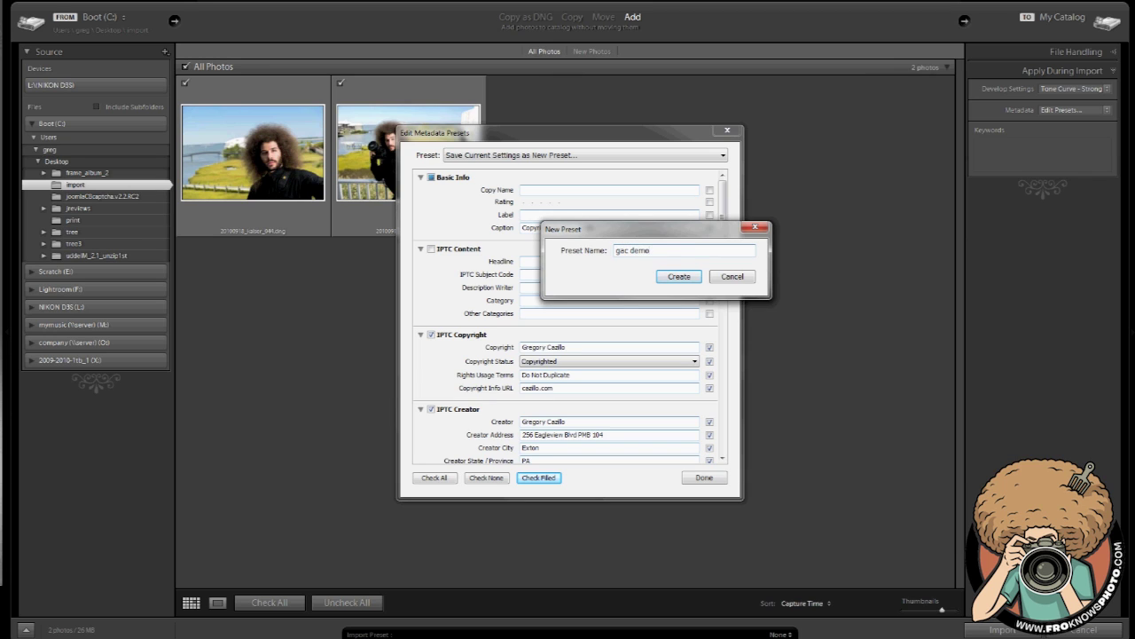
{"action": "left_click", "coordinate": [678, 275]}
{"action": "left_click", "coordinate": [703, 478]}
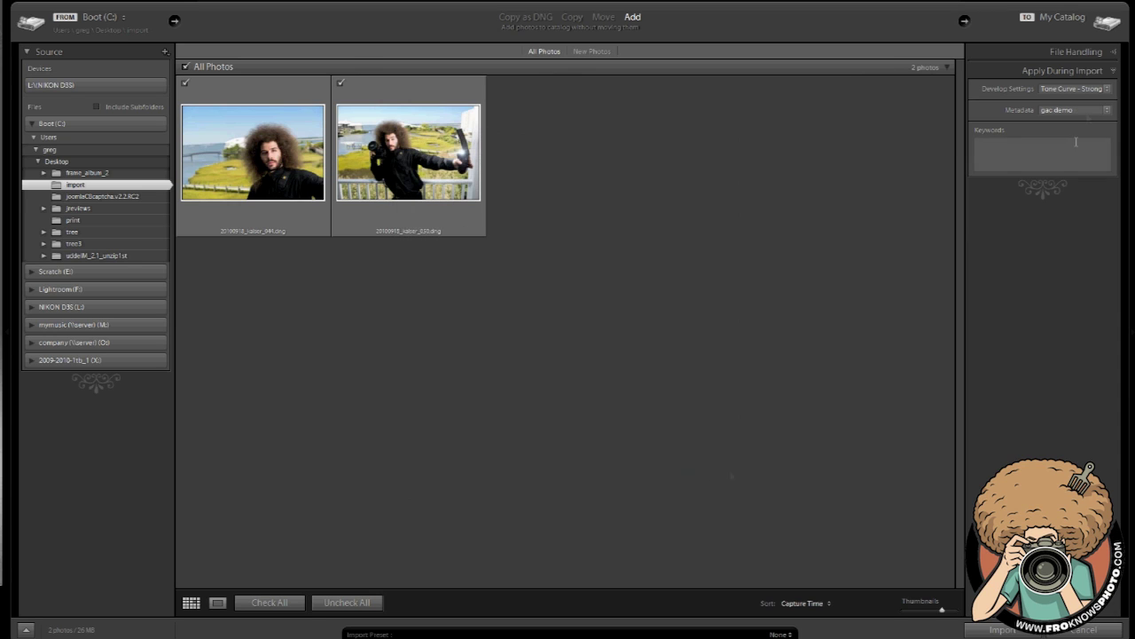
- Check the available develop settings, keep the strong tone curve preset, and import the two photos
{"action": "left_click", "coordinate": [1083, 90]}
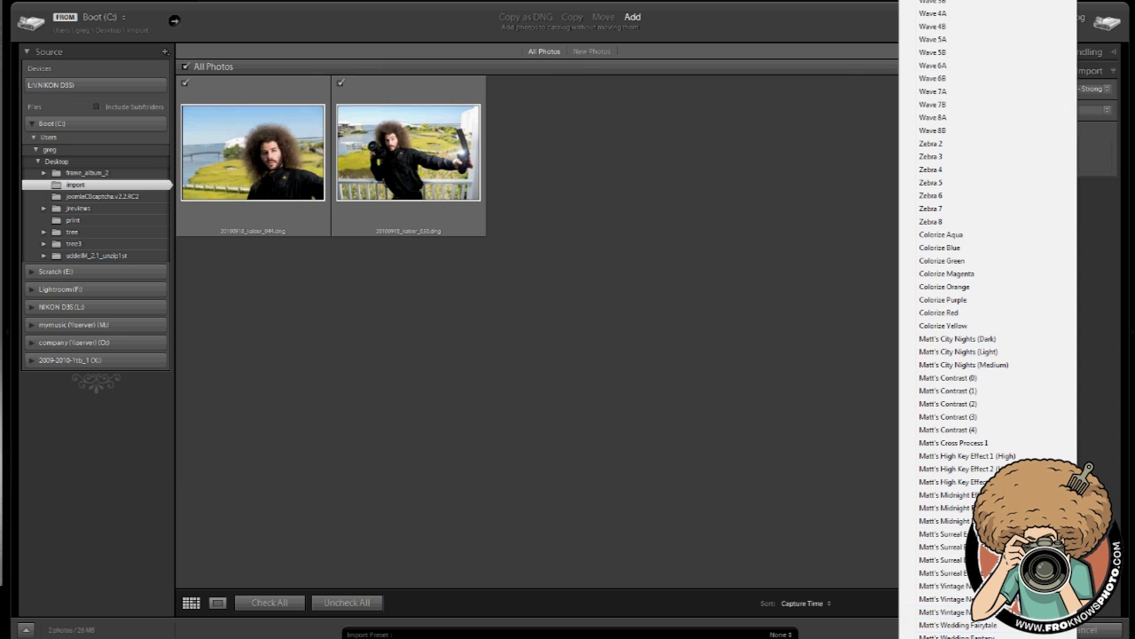
{"action": "key", "text": "Escape"}
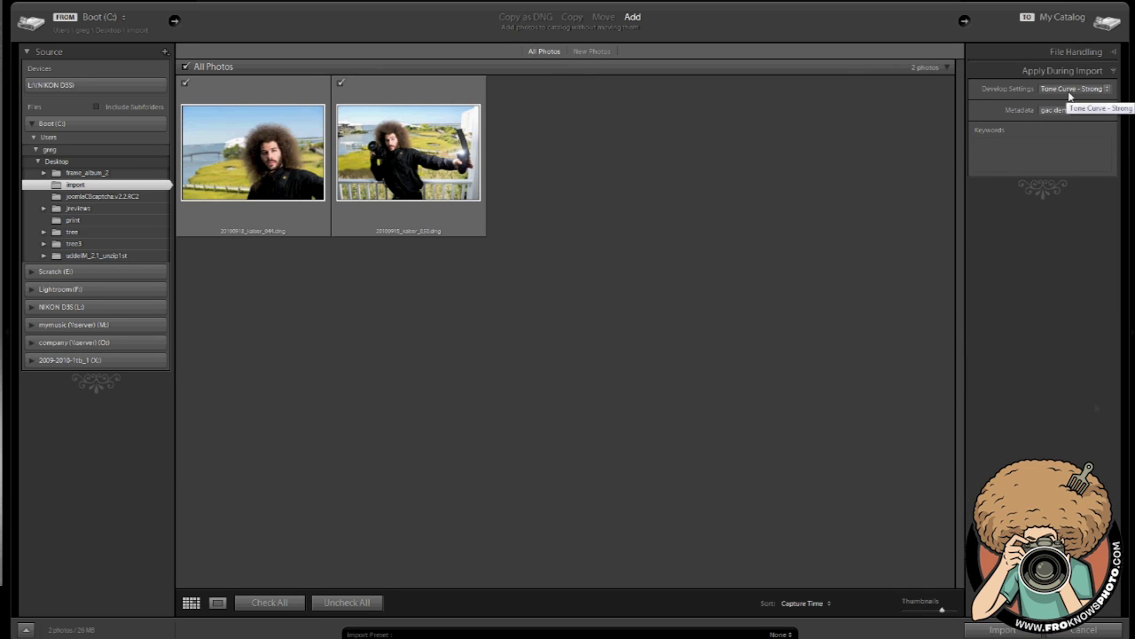
{"action": "left_click", "coordinate": [1002, 629]}
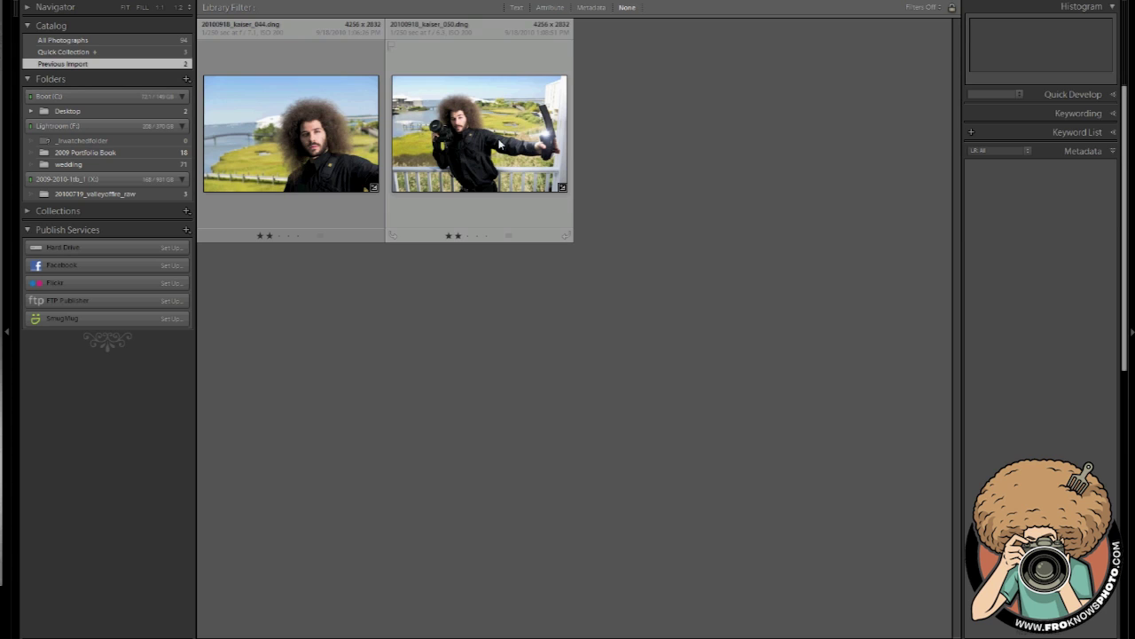
- Inspect the metadata of both imported photos and view each one enlarged, zooming in on the face in the second
{"action": "left_click", "coordinate": [362, 164]}
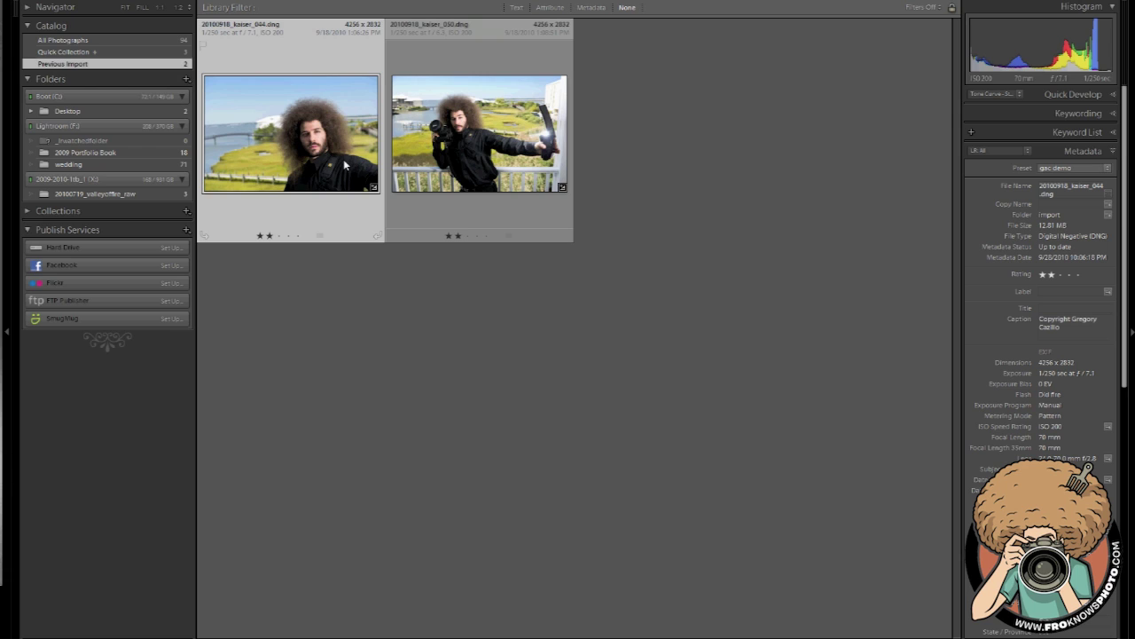
{"action": "double_click", "coordinate": [424, 151]}
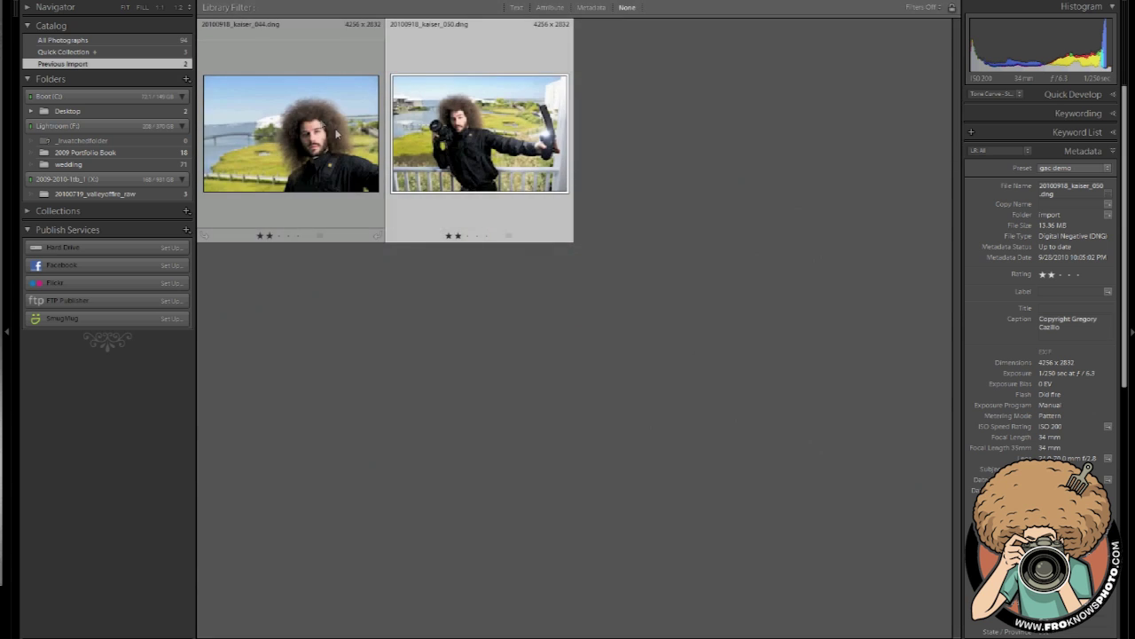
{"action": "double_click", "coordinate": [337, 133]}
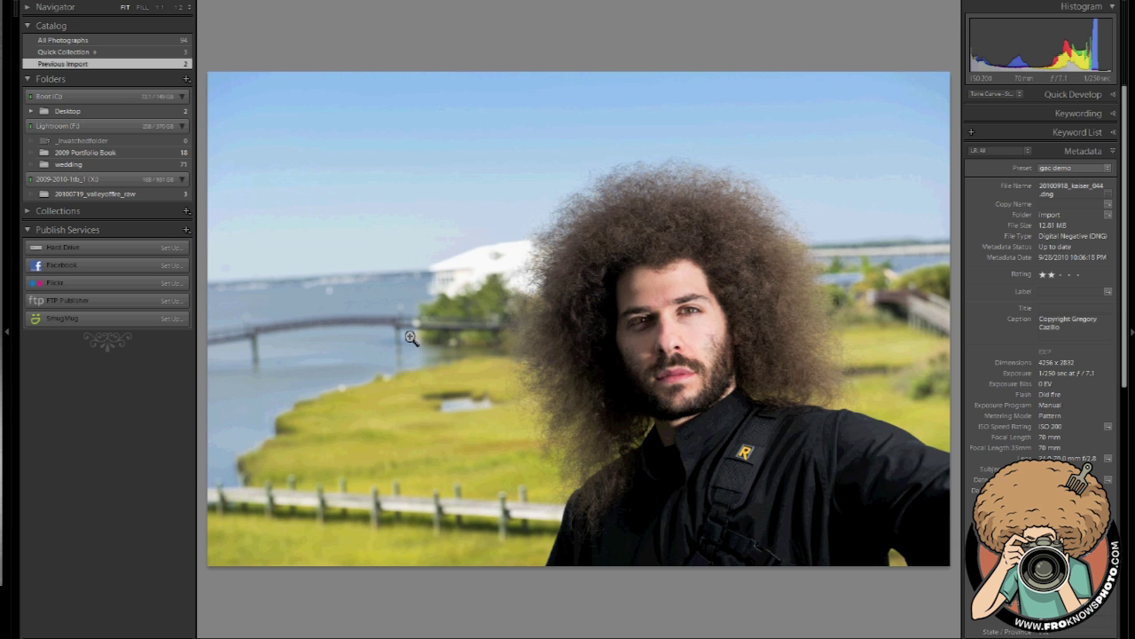
{"action": "key", "text": "g"}
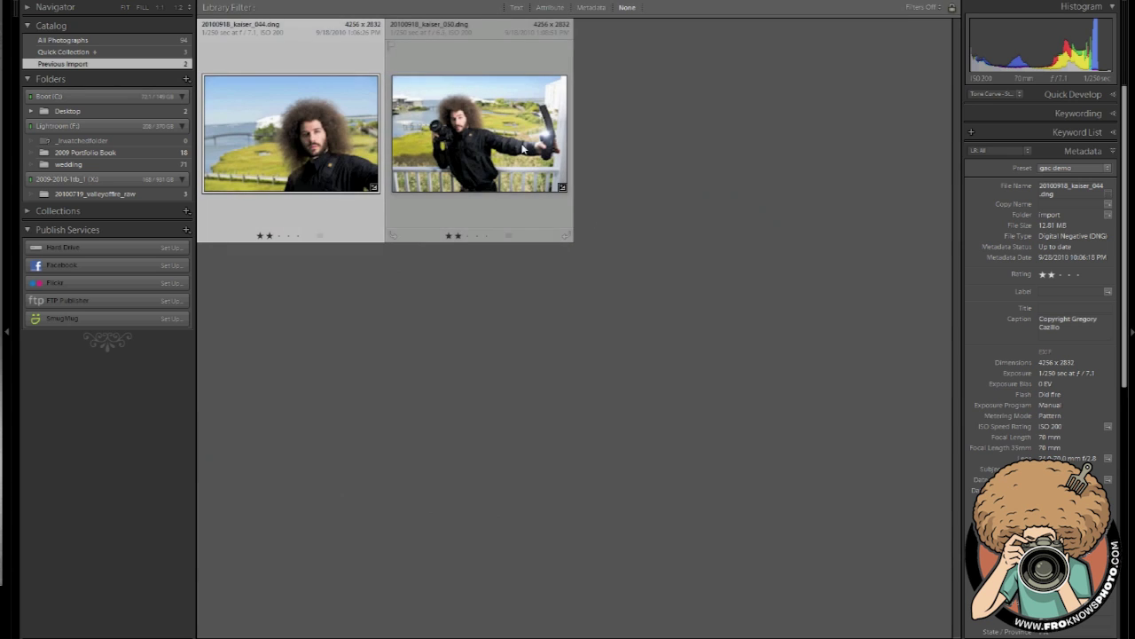
{"action": "double_click", "coordinate": [523, 149]}
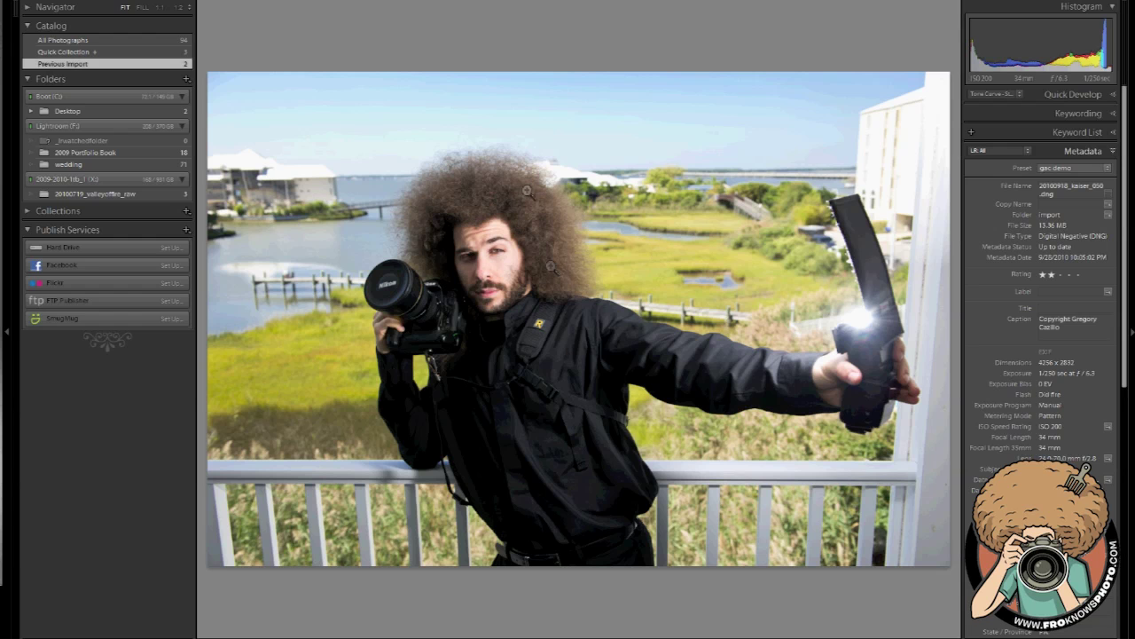
{"action": "left_click", "coordinate": [508, 196]}
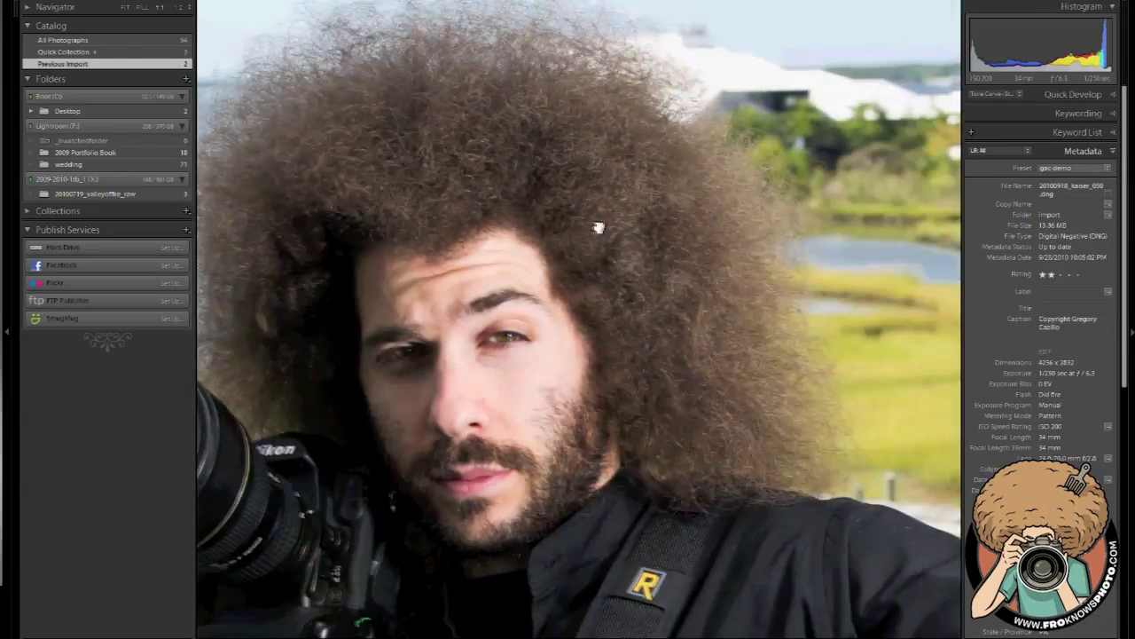
{"action": "left_click", "coordinate": [599, 228]}
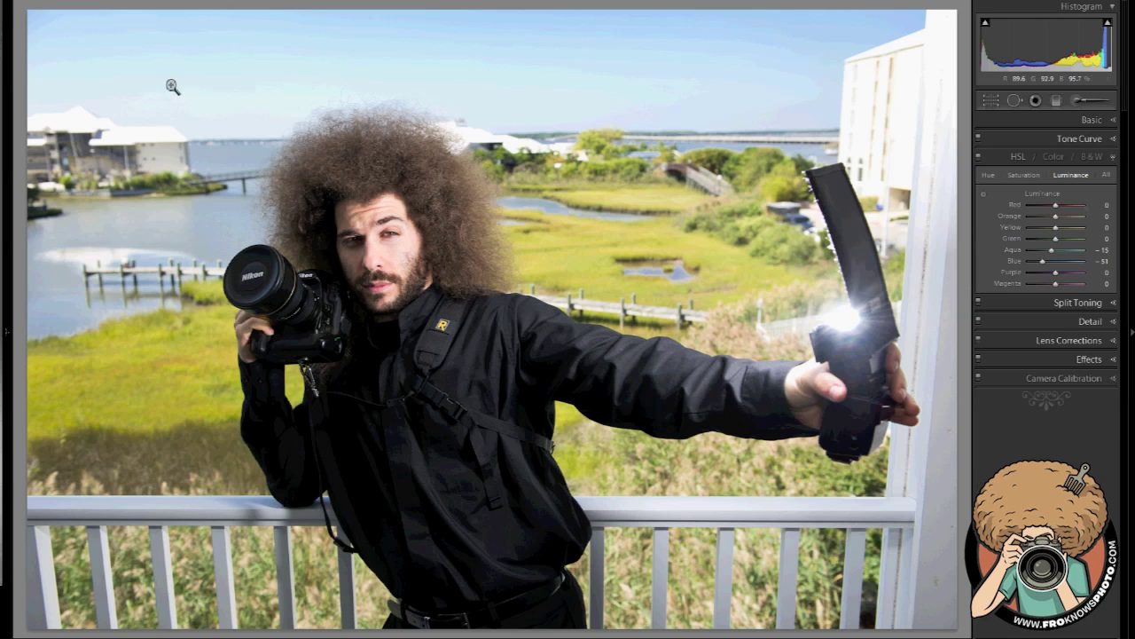
- Show the second photo's basic adjustments and start a new develop preset named "the fro demo"
{"action": "left_click", "coordinate": [1090, 120]}
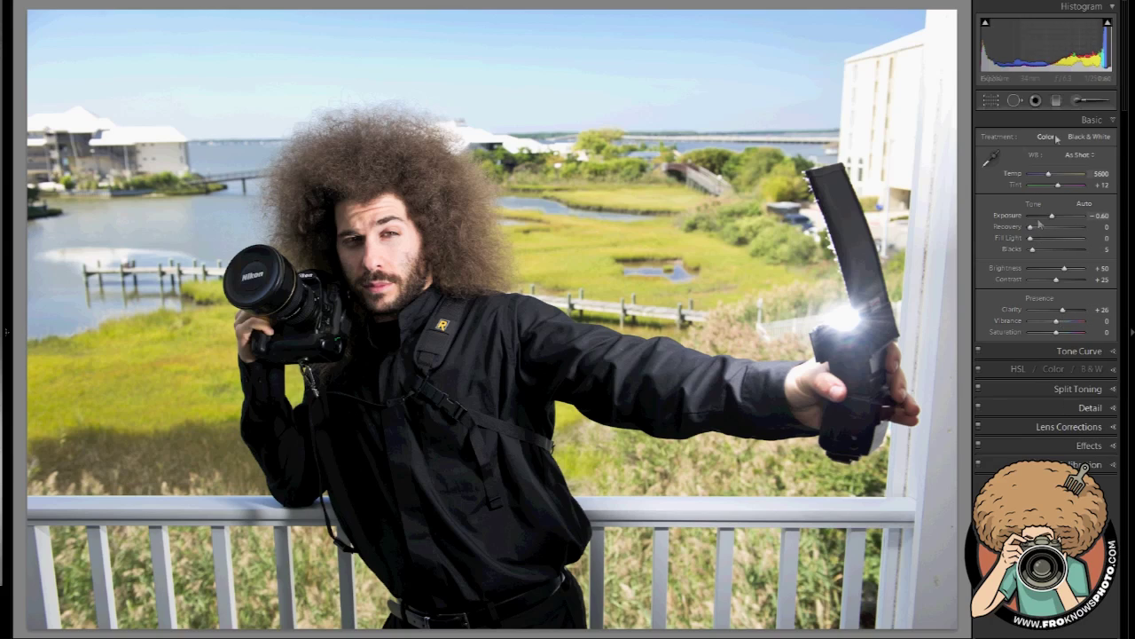
{"action": "key", "text": "F7"}
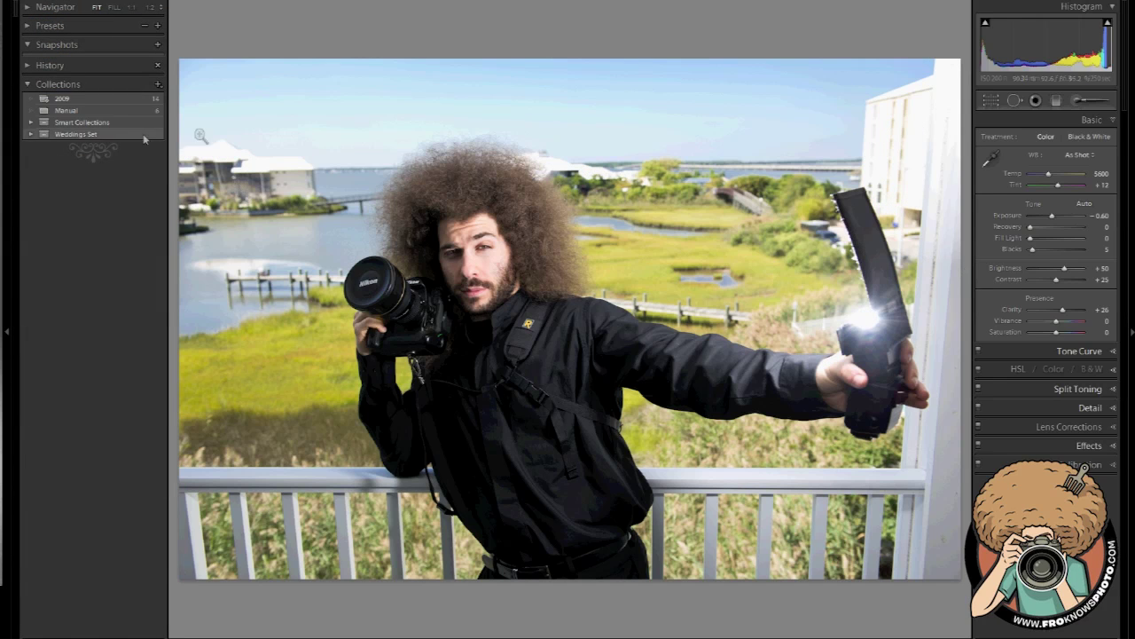
{"action": "left_click", "coordinate": [159, 27]}
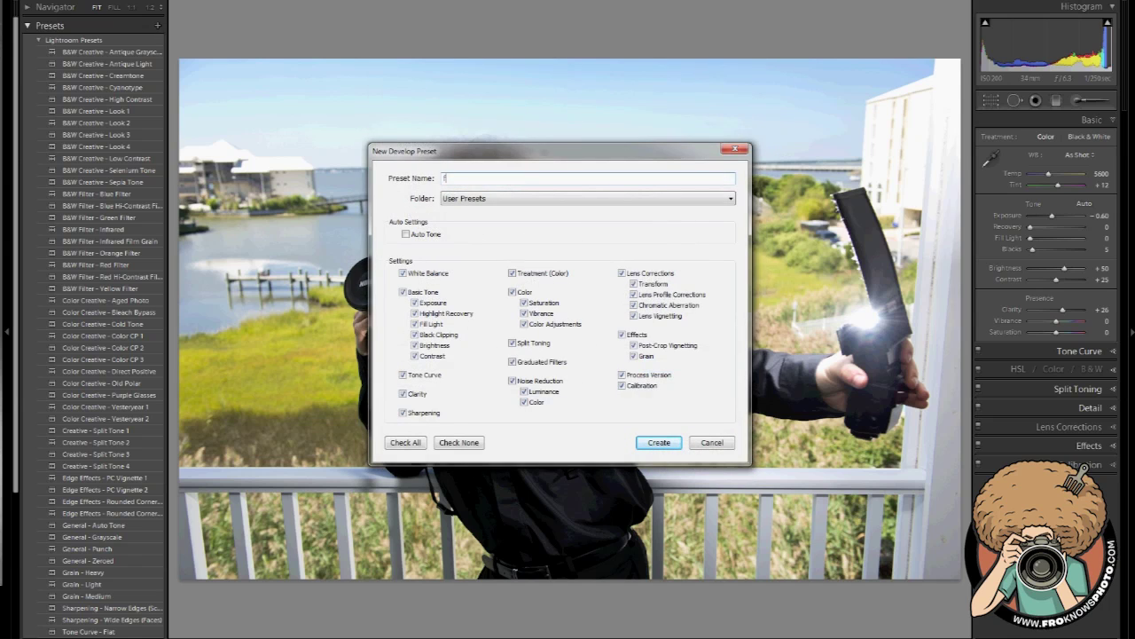
{"action": "type", "text": "o demo"}
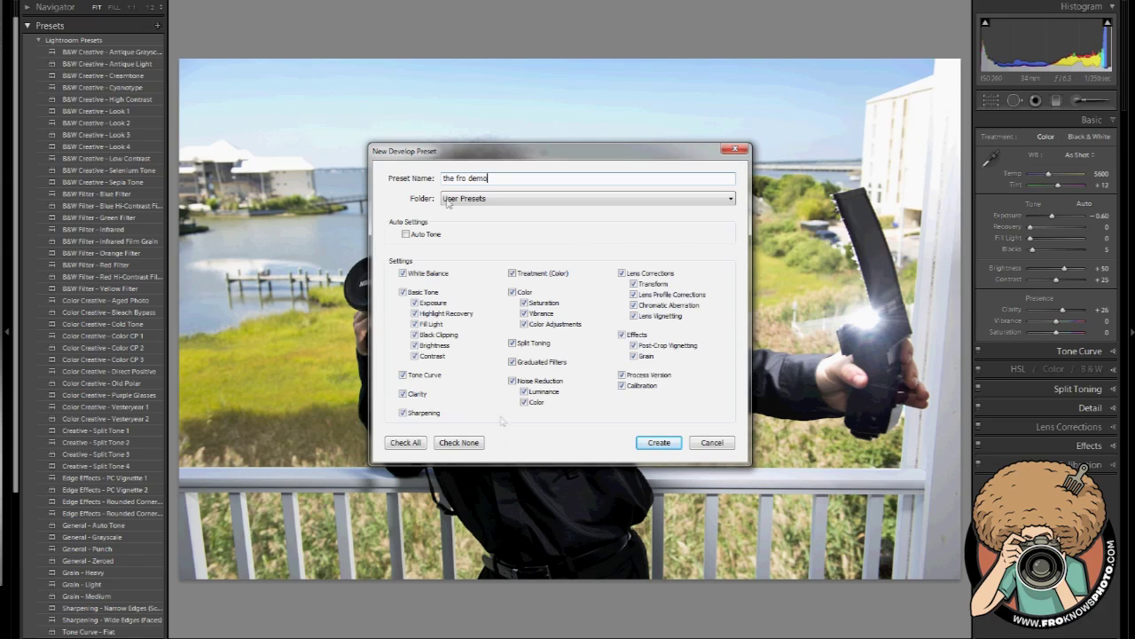
- Include only White Balance, Exposure, Black Clipping, Tone Curve and Clarity in the develop preset and create it
{"action": "left_click", "coordinate": [464, 444]}
{"action": "left_click", "coordinate": [415, 396]}
{"action": "left_click", "coordinate": [424, 380]}
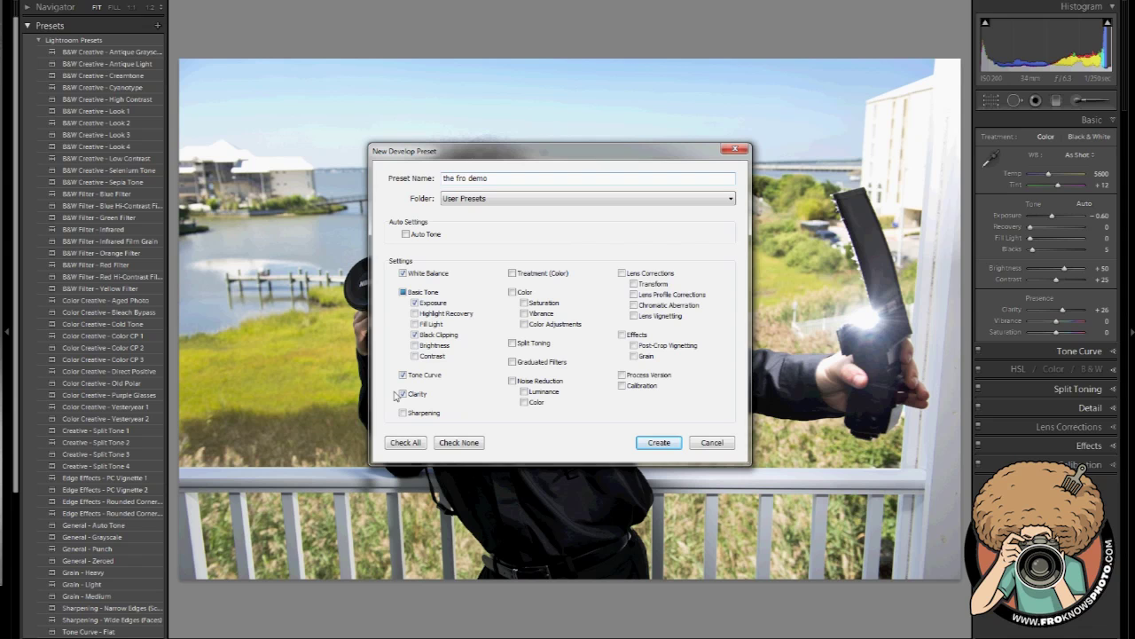
{"action": "left_click", "coordinate": [657, 443]}
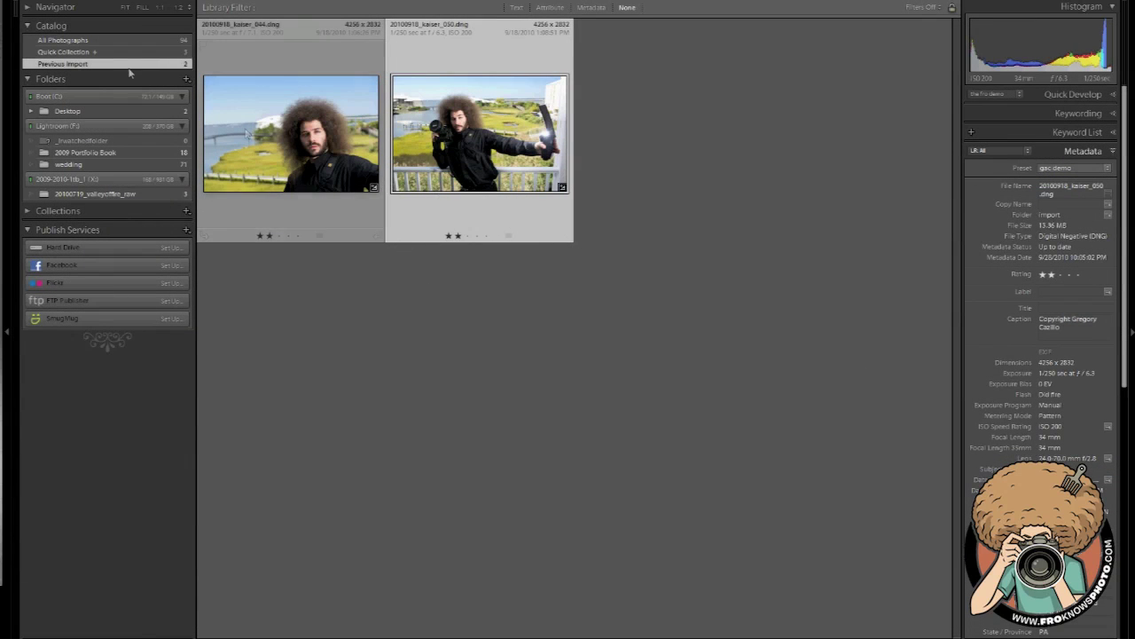
- Start a new photo import from the NIKON D3S, set its develop settings to "the fro demo", and open the import keywords for entry
{"action": "left_click", "coordinate": [16, 3]}
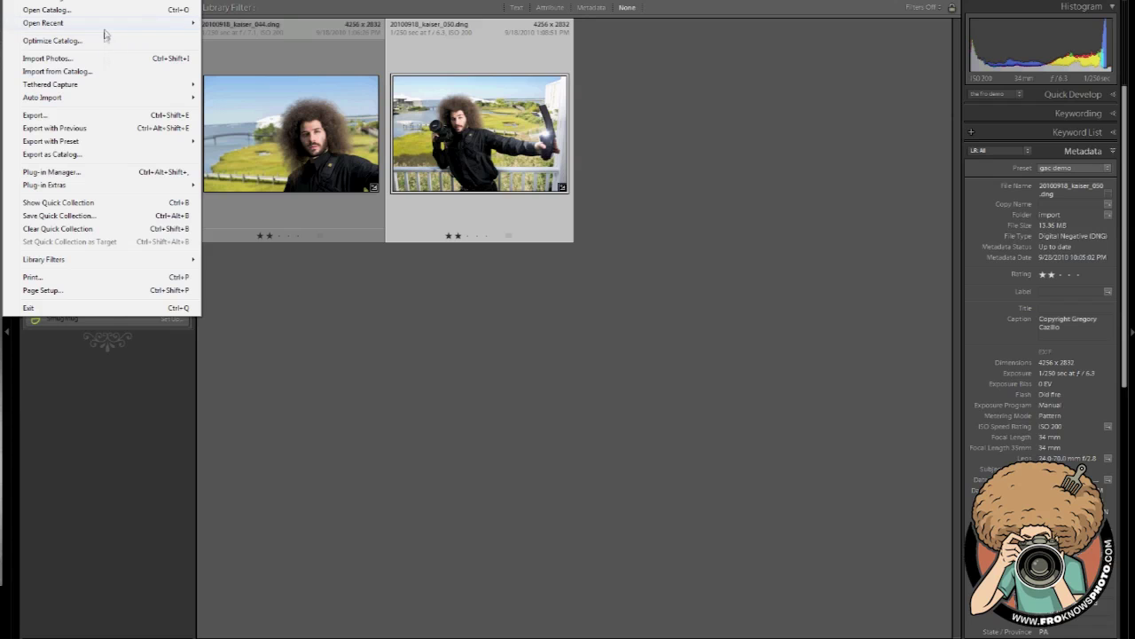
{"action": "left_click", "coordinate": [105, 63]}
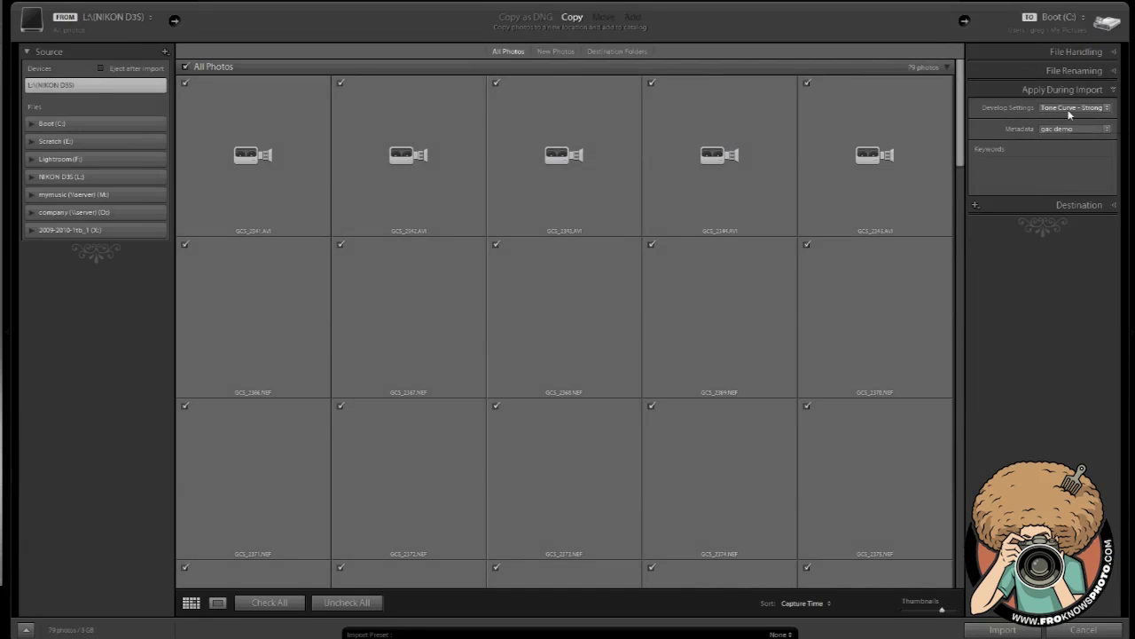
{"action": "left_click", "coordinate": [1070, 110]}
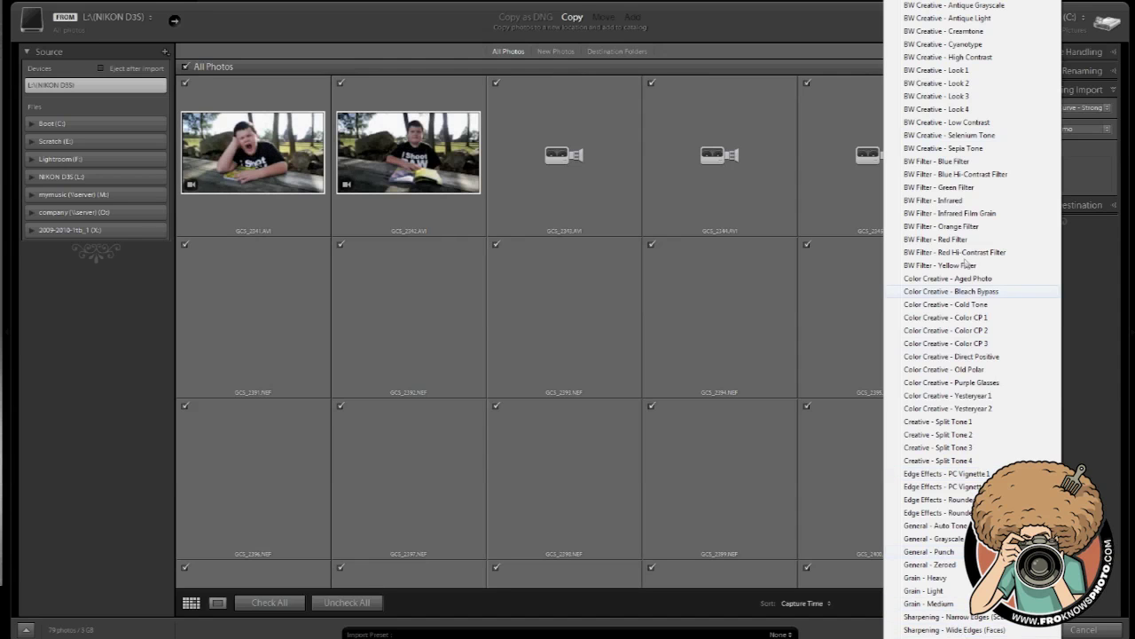
{"action": "scroll", "coordinate": [975, 319], "scroll_direction": "down", "scroll_amount": 3}
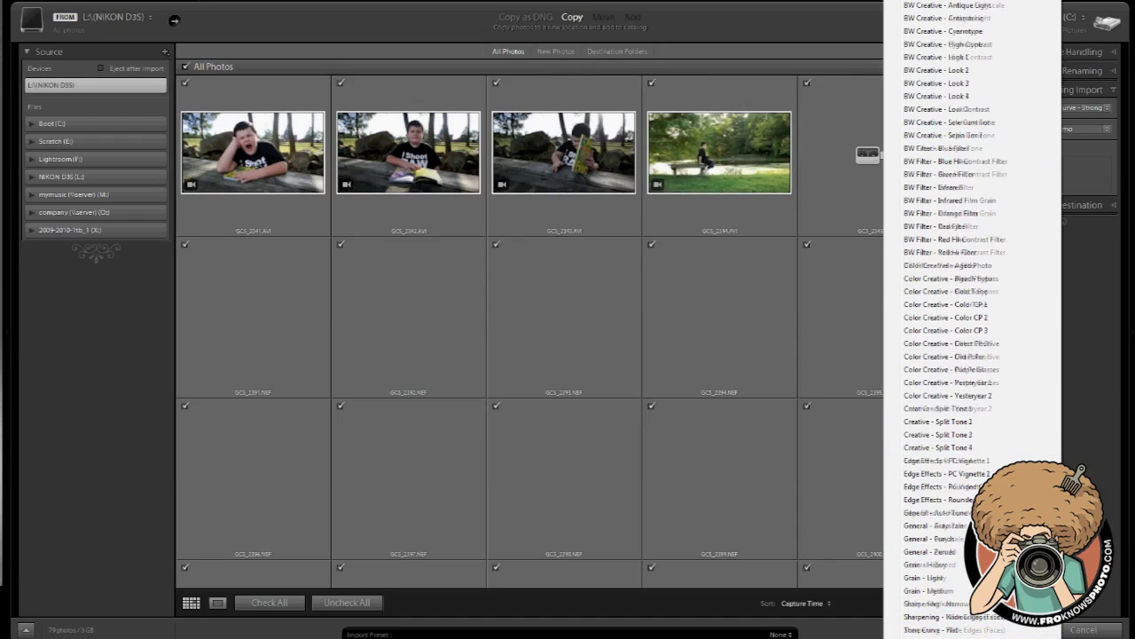
{"action": "scroll", "coordinate": [976, 319], "scroll_direction": "down", "scroll_amount": 6}
{"action": "scroll", "coordinate": [976, 319], "scroll_direction": "down", "scroll_amount": 6}
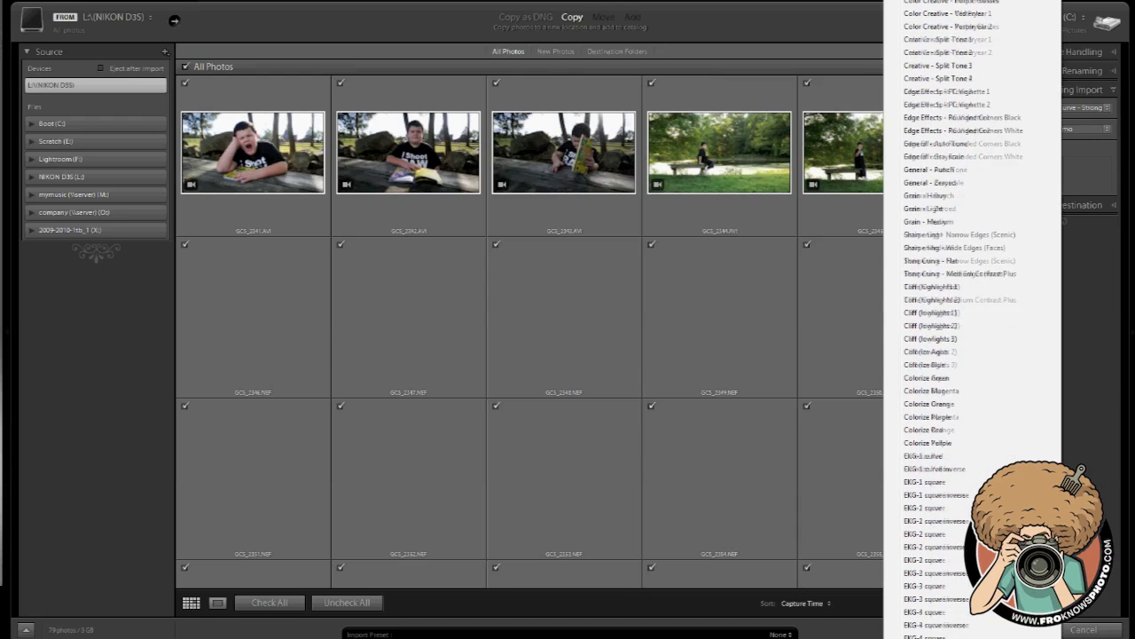
{"action": "scroll", "coordinate": [976, 319], "scroll_direction": "down", "scroll_amount": 6}
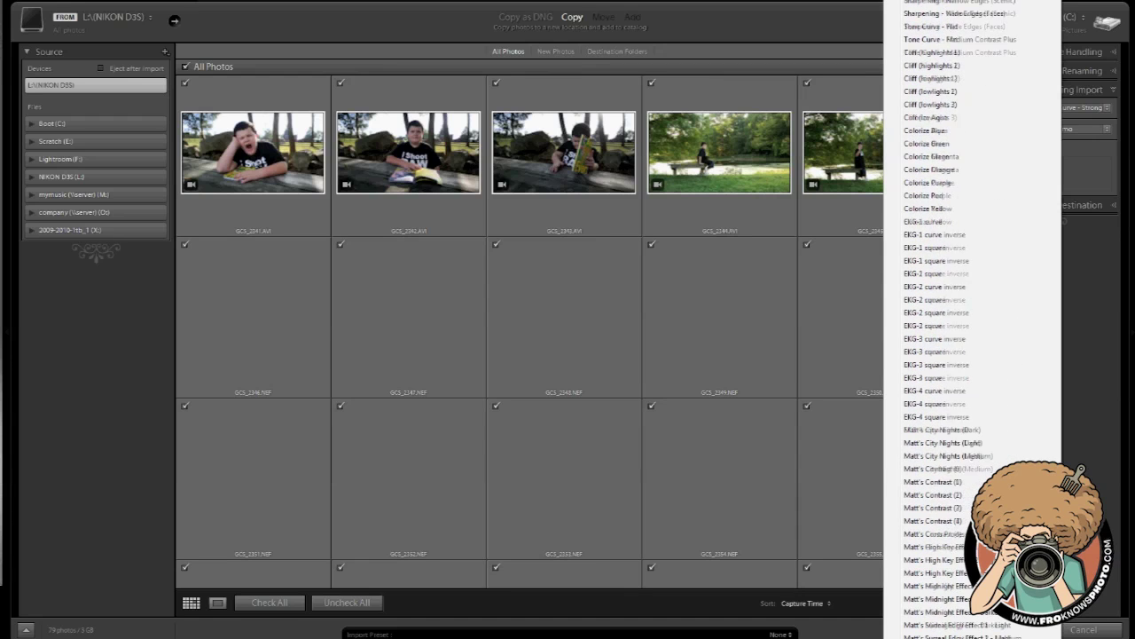
{"action": "scroll", "coordinate": [976, 320], "scroll_direction": "down", "scroll_amount": 6}
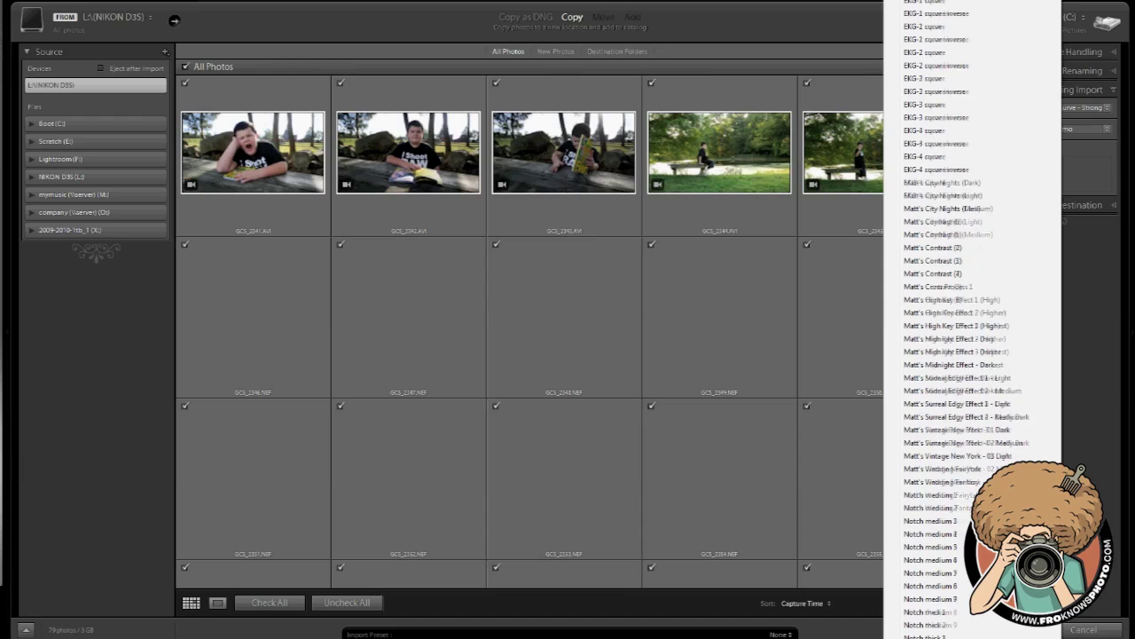
{"action": "scroll", "coordinate": [976, 320], "scroll_direction": "down", "scroll_amount": 6}
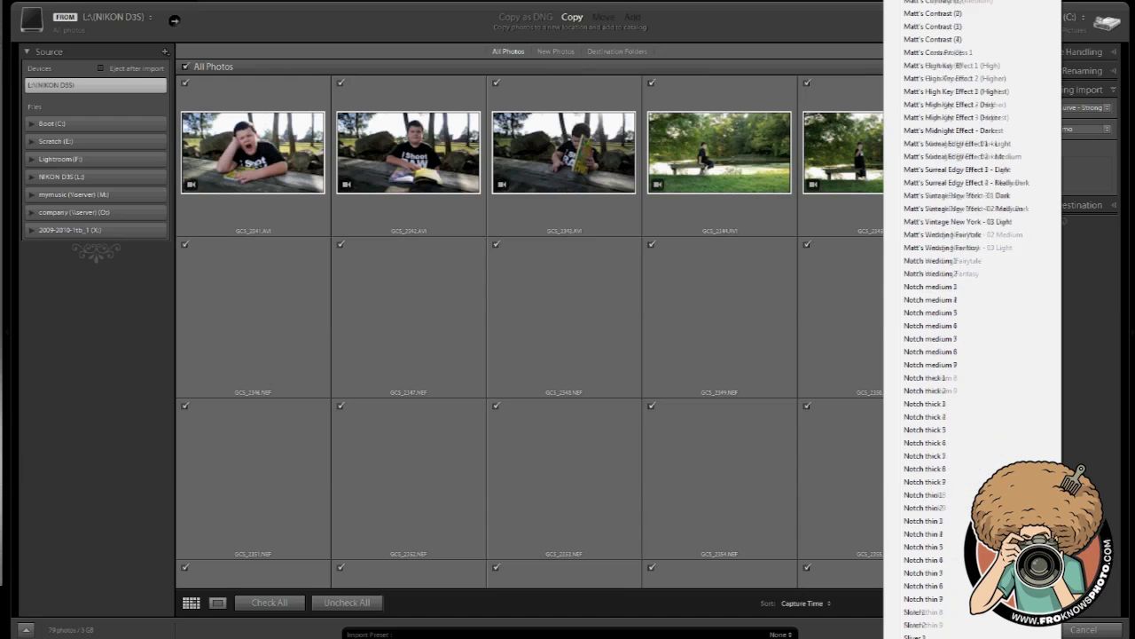
{"action": "scroll", "coordinate": [975, 319], "scroll_direction": "down", "scroll_amount": 6}
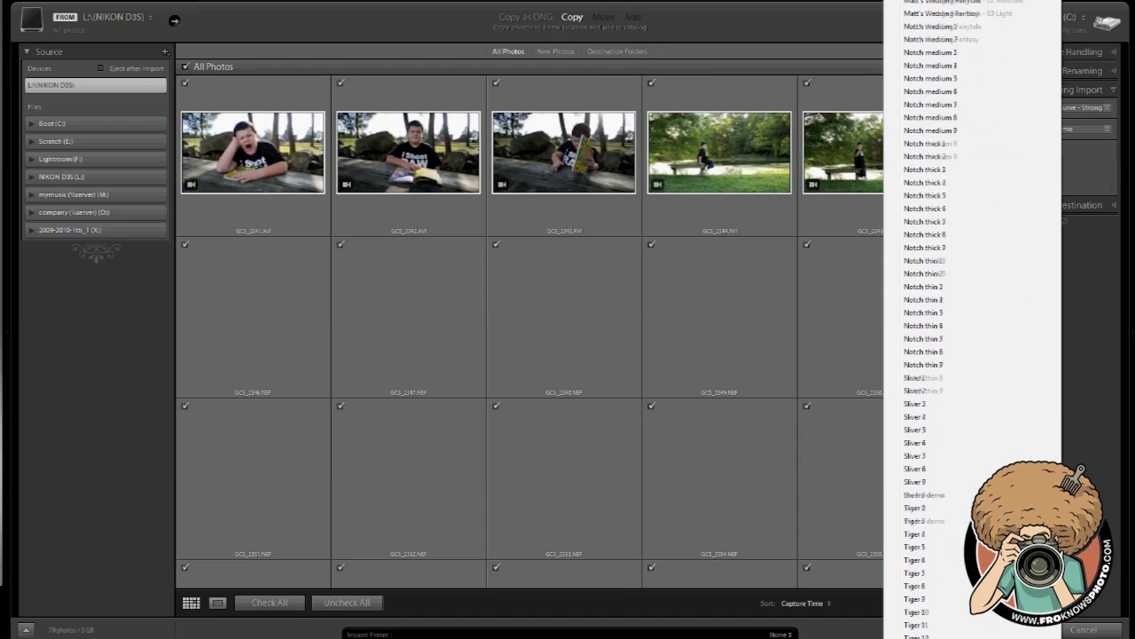
{"action": "scroll", "coordinate": [976, 320], "scroll_direction": "down", "scroll_amount": 3}
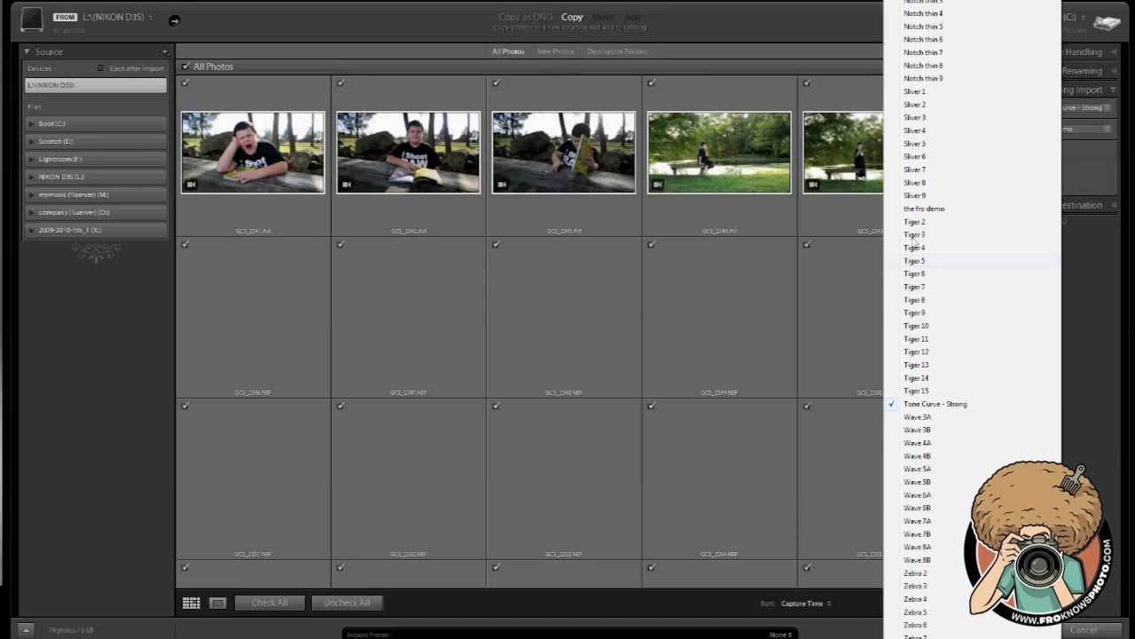
{"action": "left_click", "coordinate": [922, 205]}
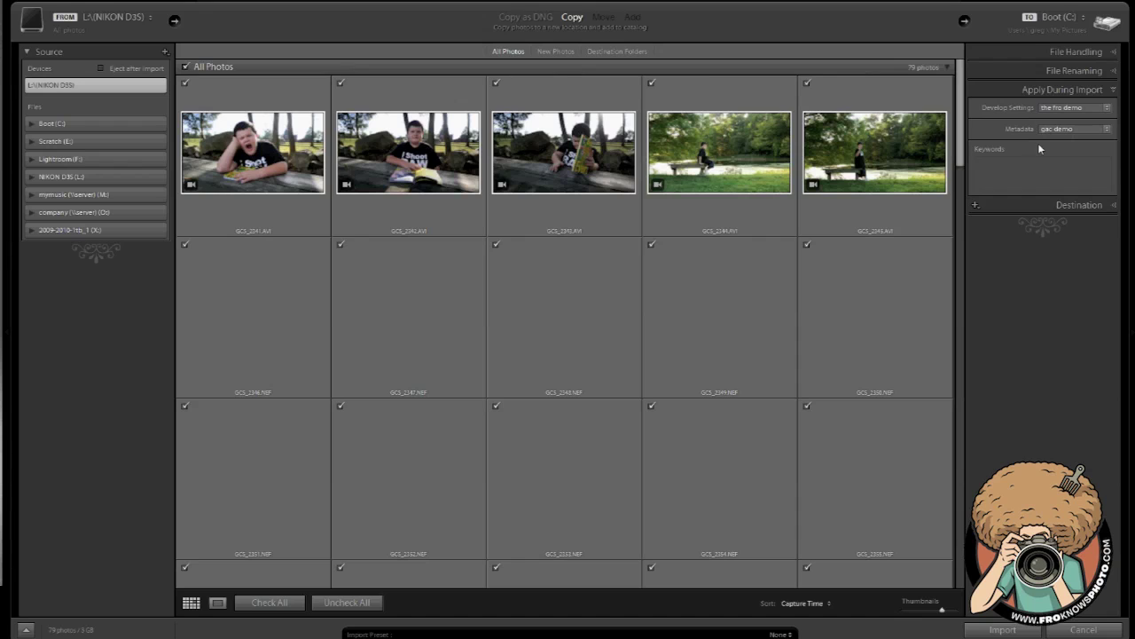
{"action": "left_click", "coordinate": [1025, 169]}
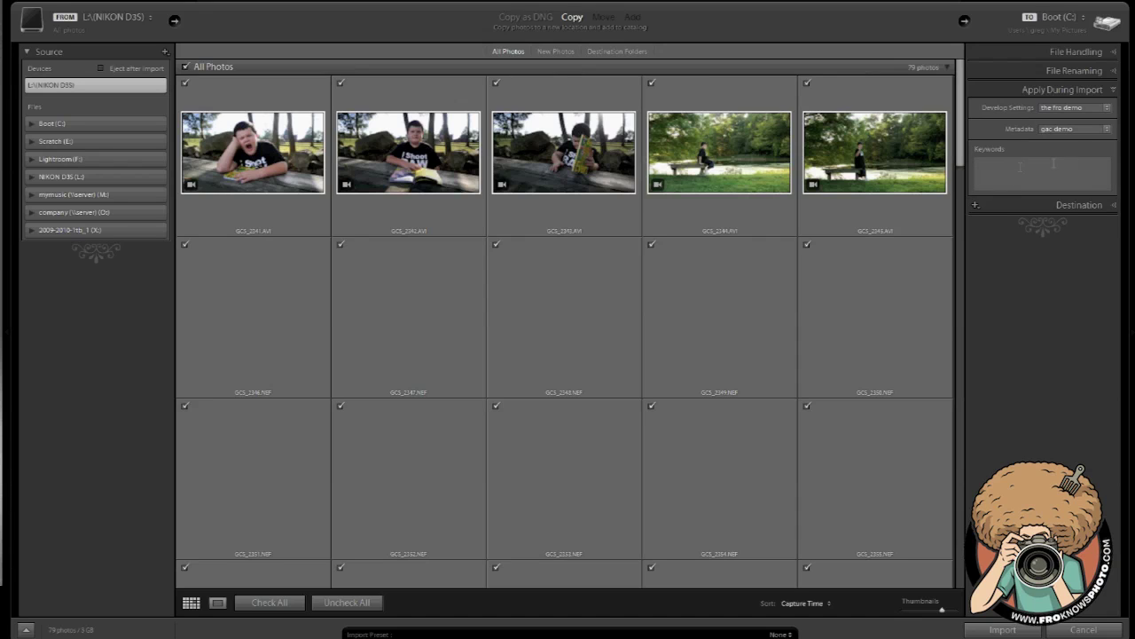